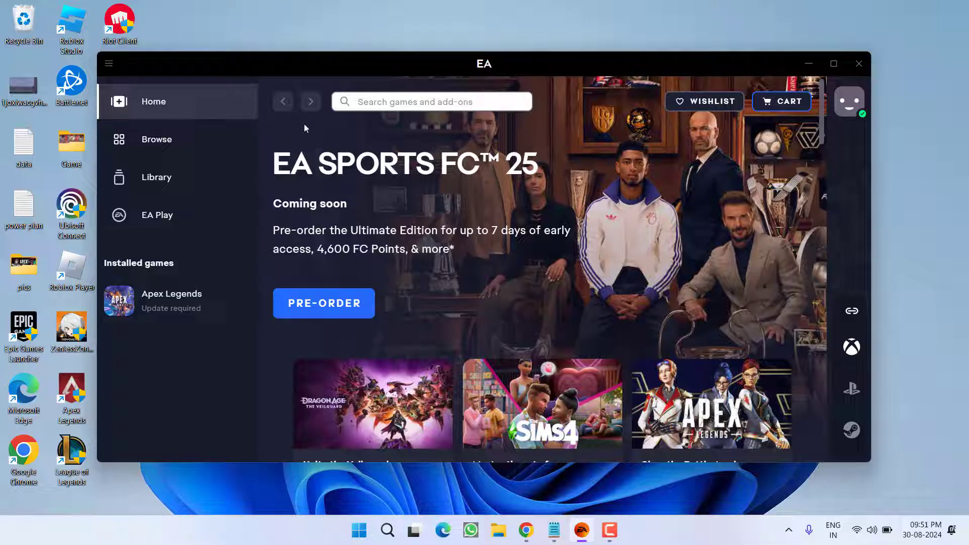
# View the repair option for Apex Legends in the EA app's game library without starting it, and minimize the app.
pyautogui.click(183, 170)
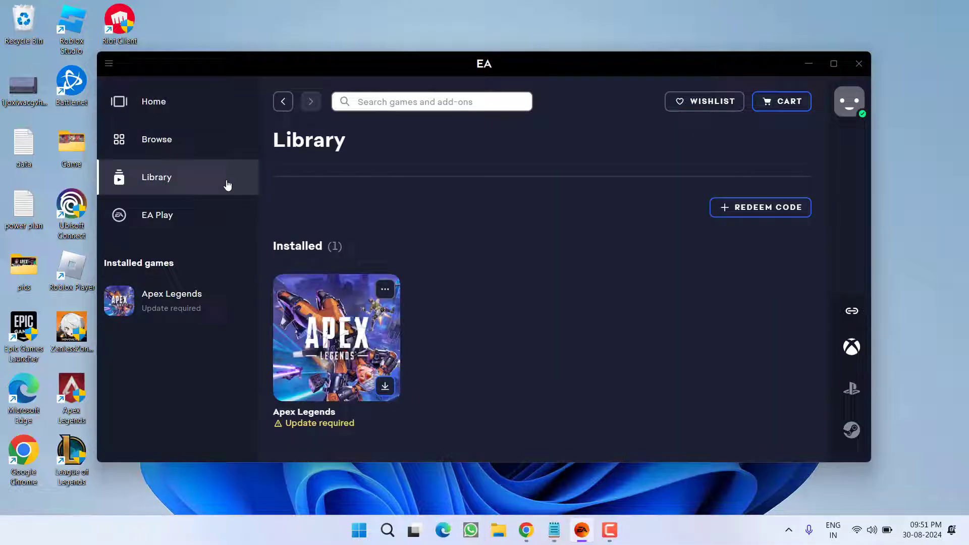
pyautogui.click(384, 284)
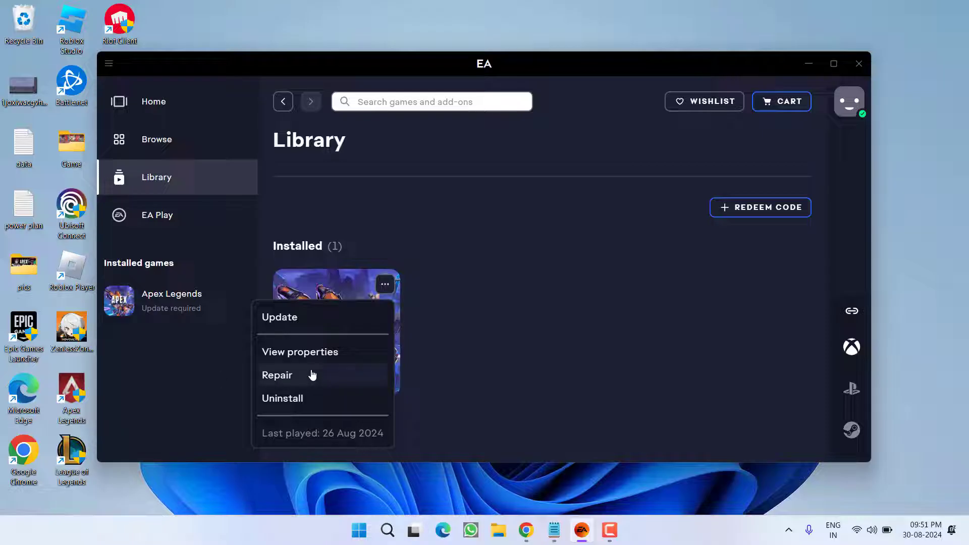
pyautogui.click(646, 362)
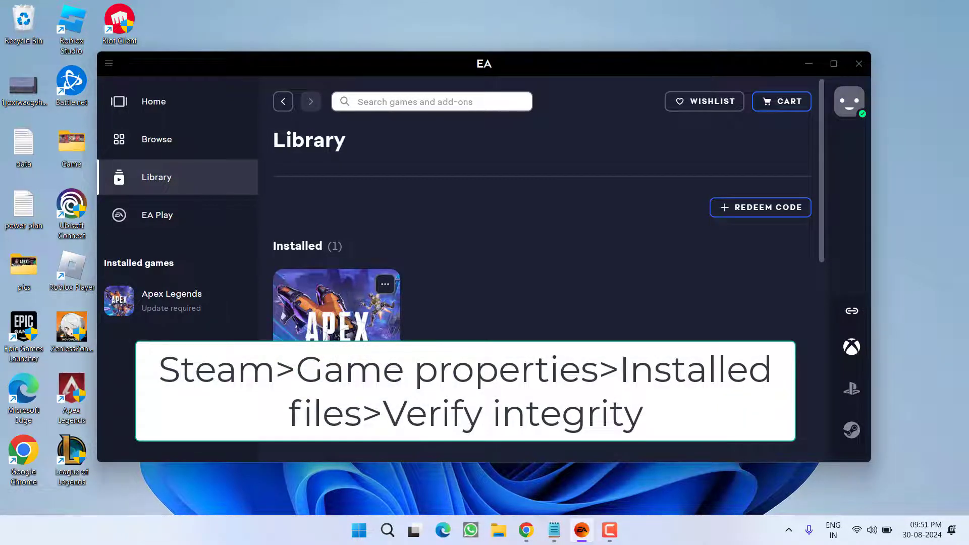
pyautogui.click(815, 68)
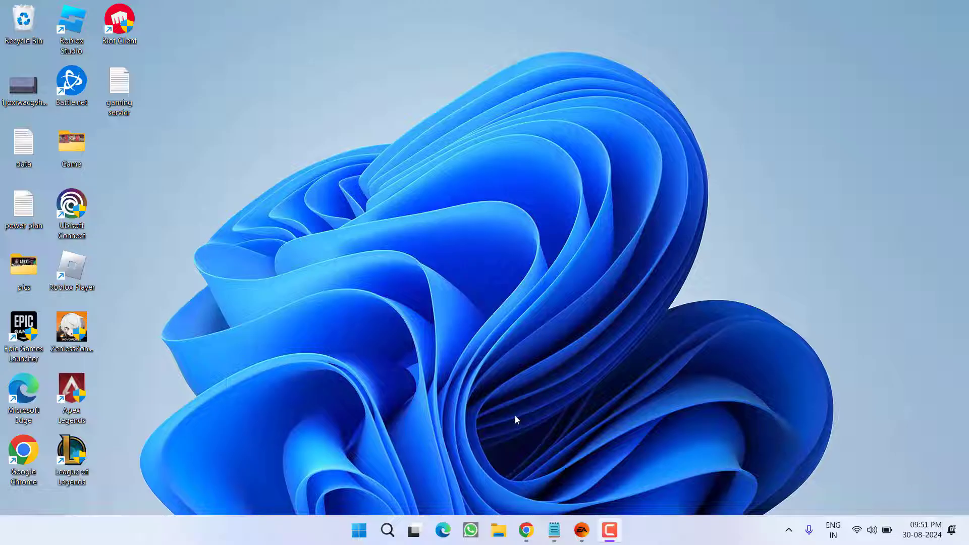
# Switch to Chrome and review the Razer Synapse, AutoHotkey, Logitech G HUB and Greenshot pages, dismissing the policy notice and discount offer.
pyautogui.click(526, 530)
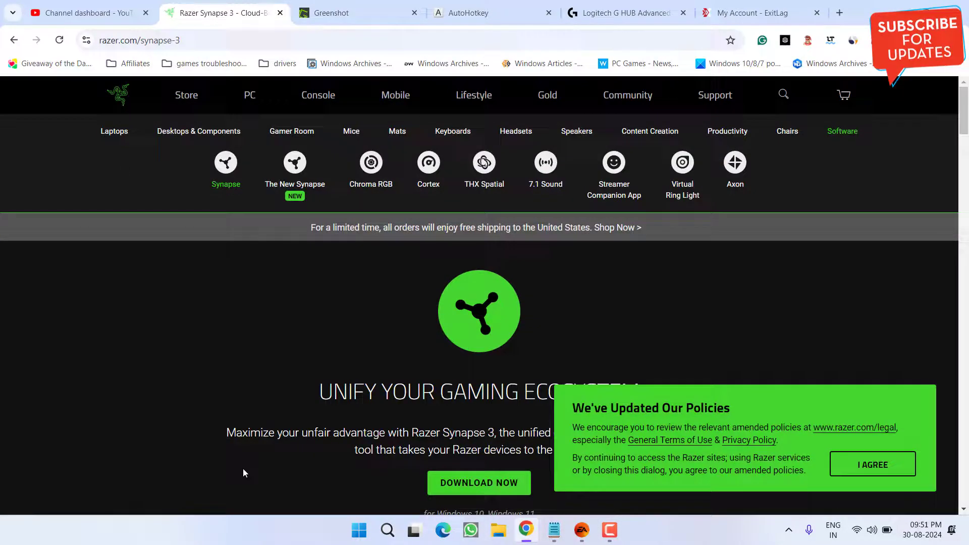
pyautogui.click(874, 467)
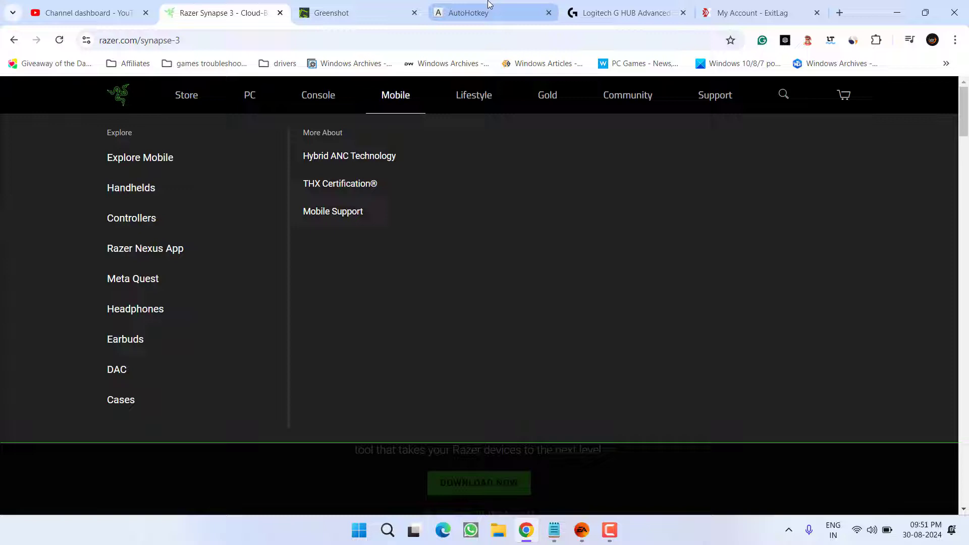
pyautogui.click(489, 6)
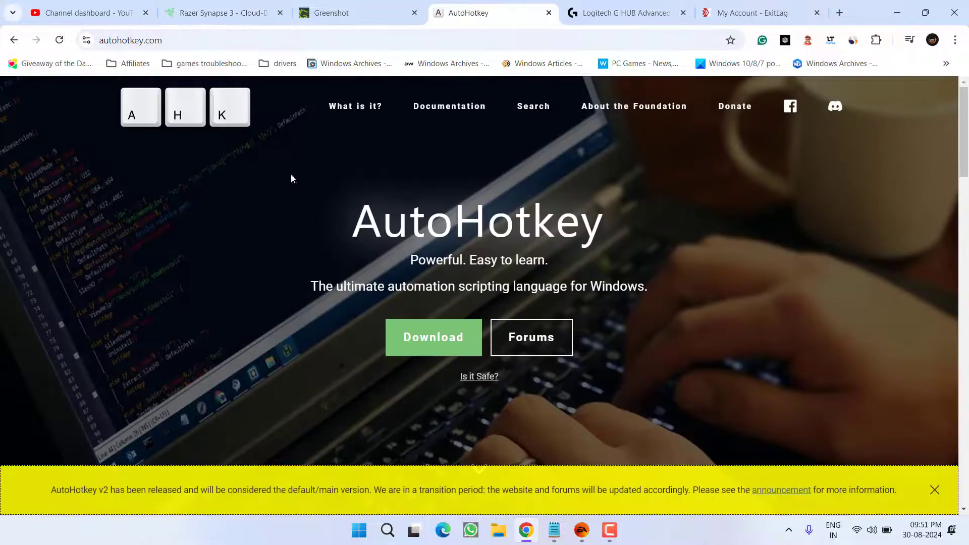
pyautogui.click(608, 22)
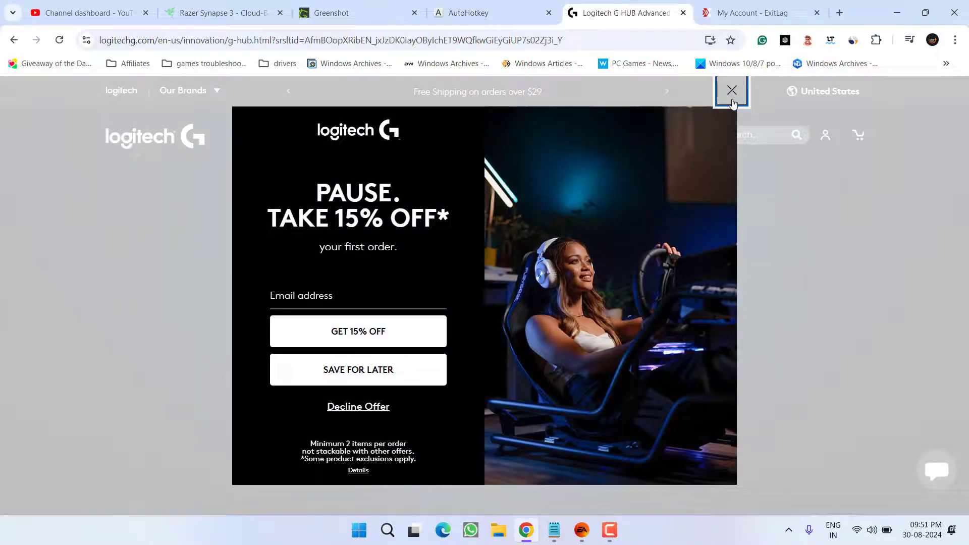
pyautogui.click(732, 91)
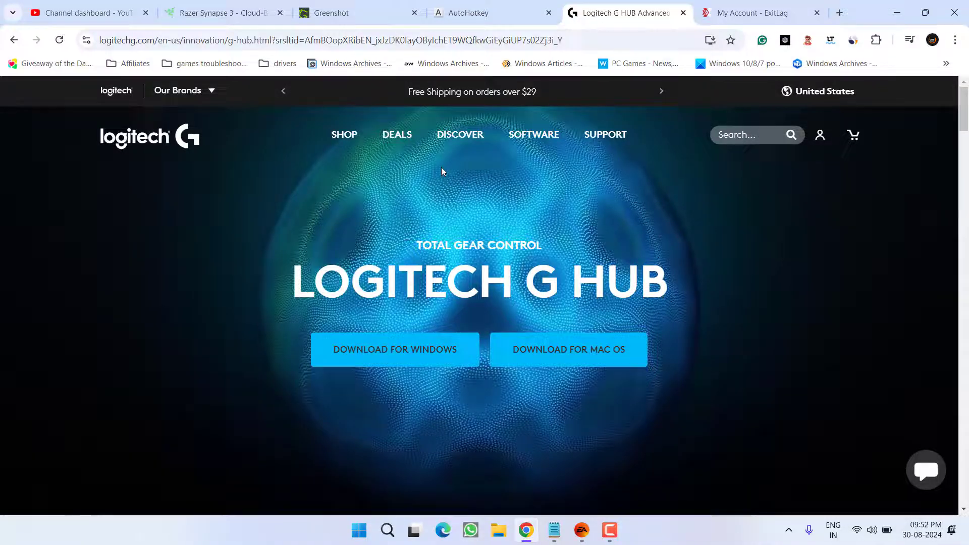
pyautogui.click(348, 13)
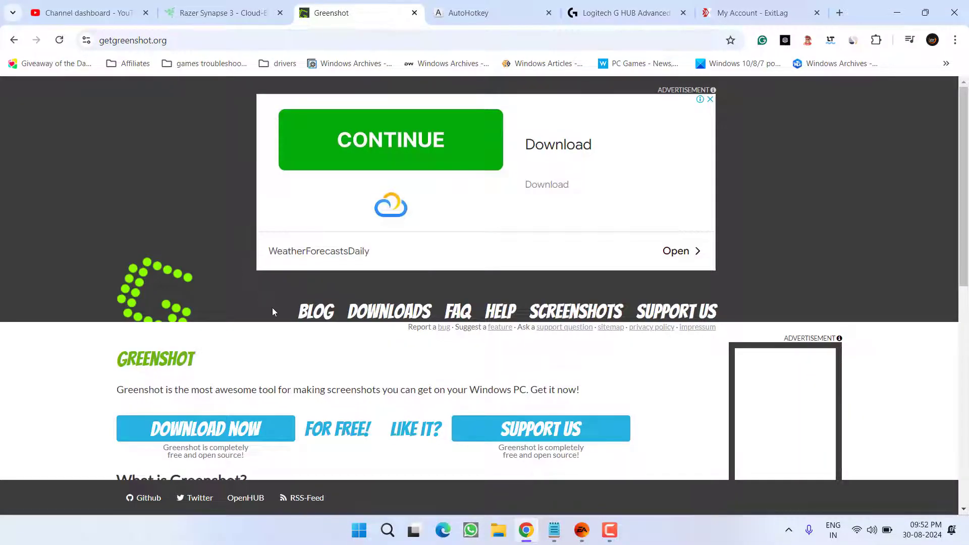
pyautogui.scroll(-5, 273, 309)
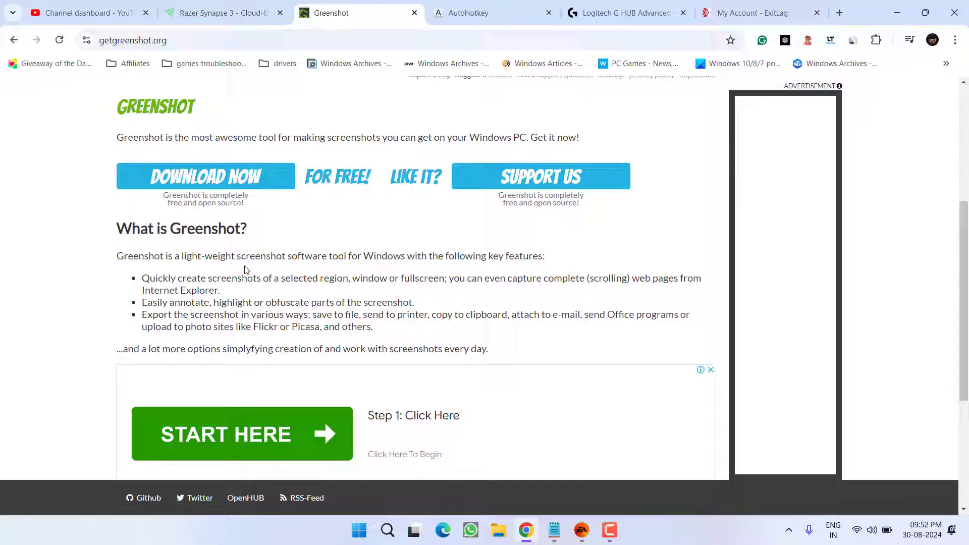
pyautogui.click(216, 11)
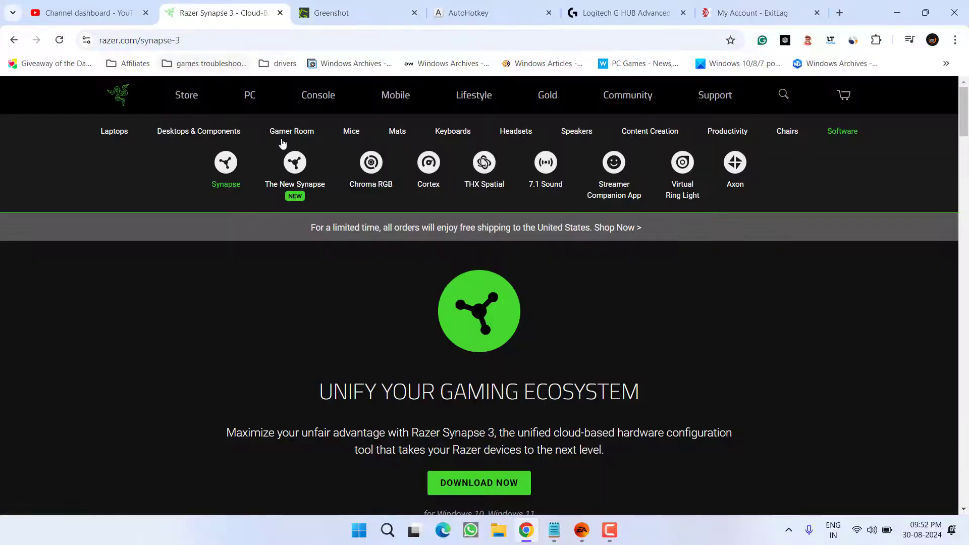
pyautogui.click(338, 8)
pyautogui.click(469, 8)
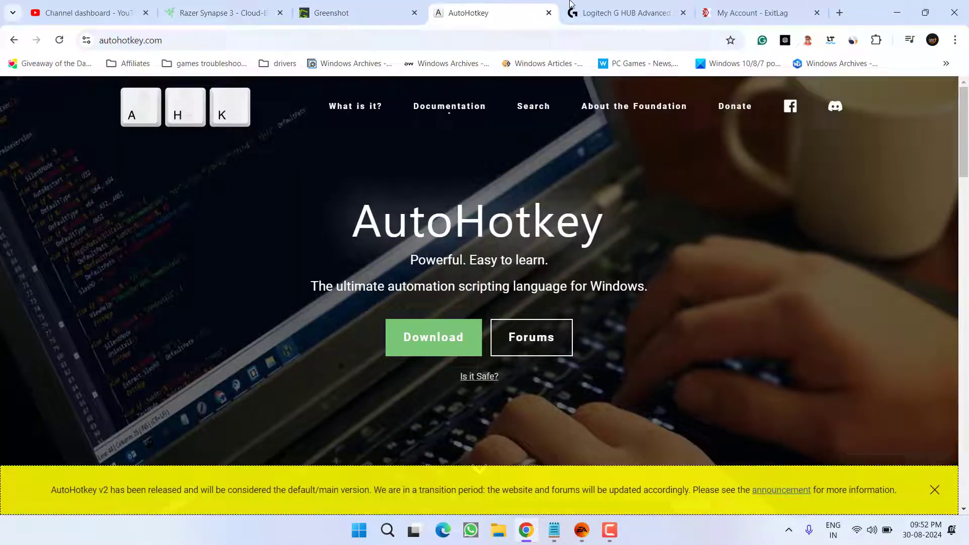
pyautogui.click(571, 7)
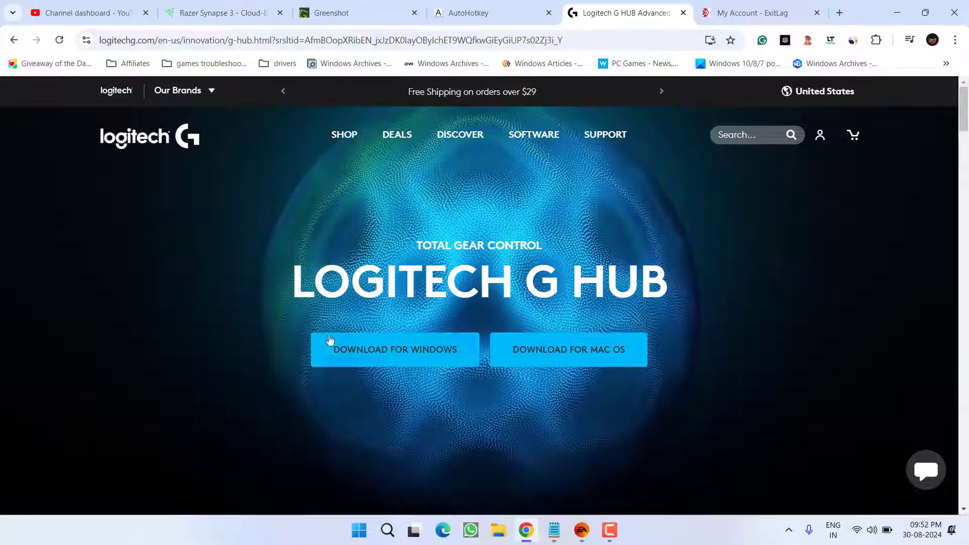
pyautogui.click(895, 15)
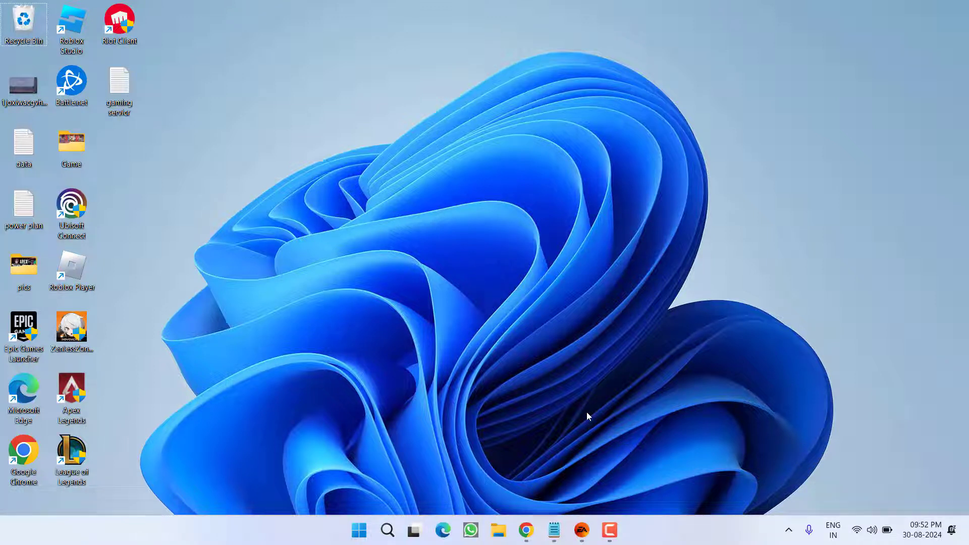
# Switch to the EA app and clear the existing advanced launch options in the Apex Legends properties.
pyautogui.click(582, 530)
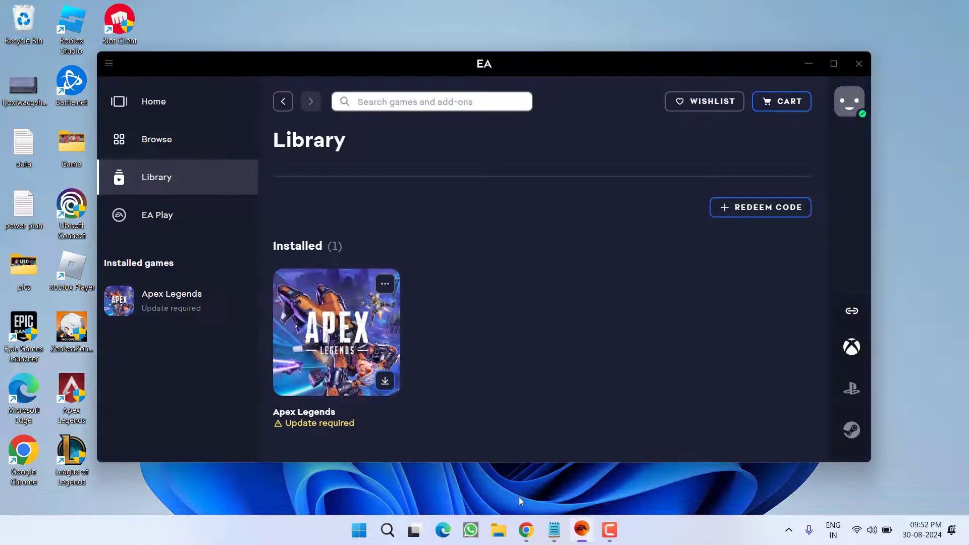
pyautogui.click(385, 286)
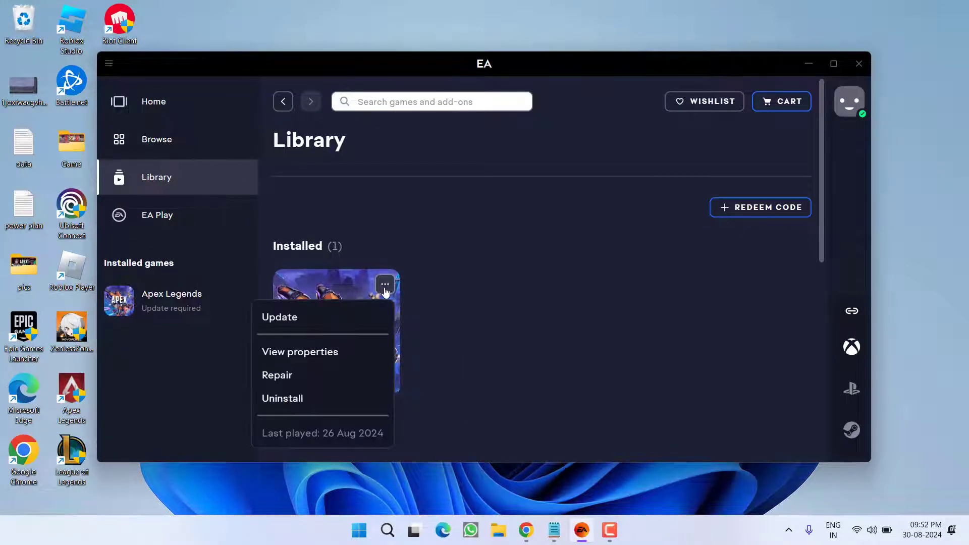
pyautogui.click(325, 363)
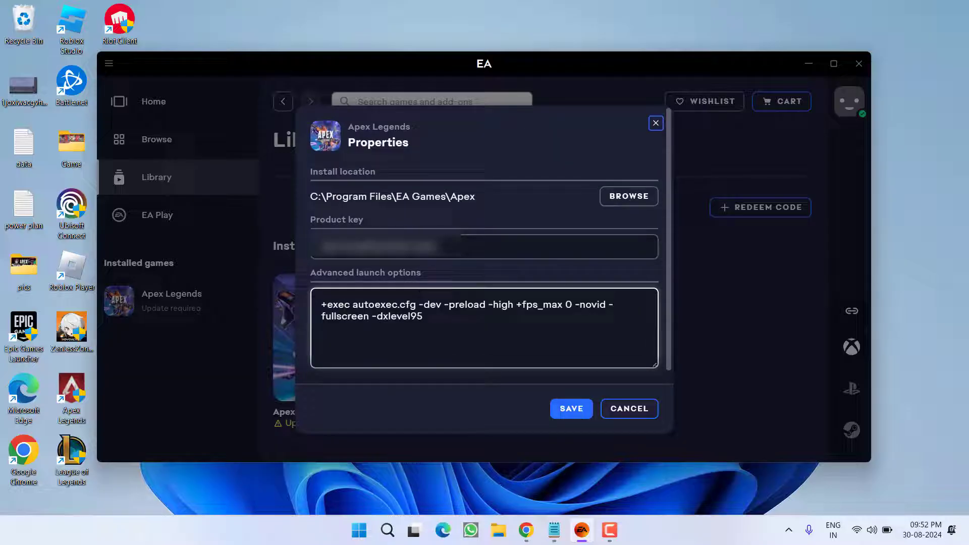
pyautogui.click(345, 303)
pyautogui.moveTo(423, 316); pyautogui.dragTo(286, 298)
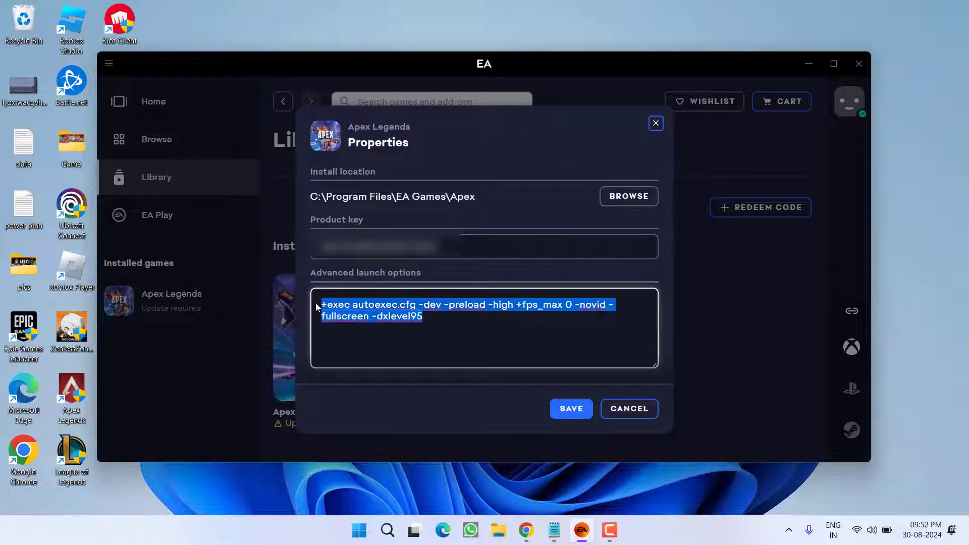
pyautogui.press('BackSpace')
# Copy -anticheat_settings=settingsDX12.json from Notepad into the Apex Legends advanced launch options, save the properties and minimize the EA app.
pyautogui.click(462, 473)
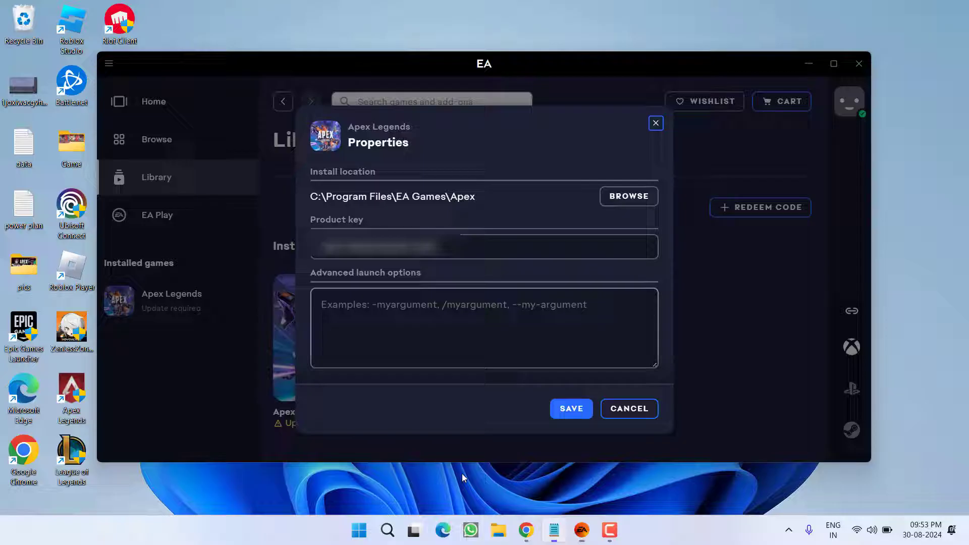
pyautogui.moveTo(424, 138); pyautogui.dragTo(193, 138)
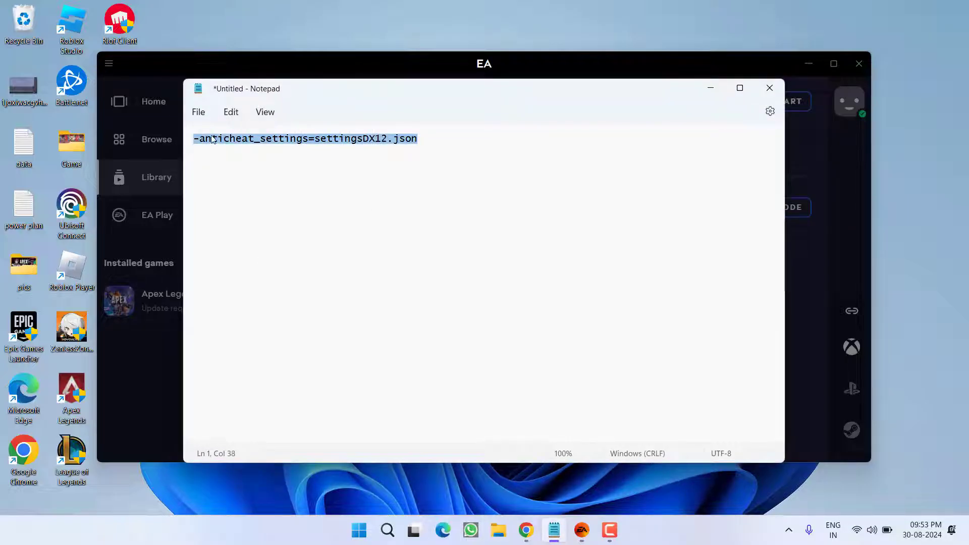
pyautogui.rightClick(248, 143)
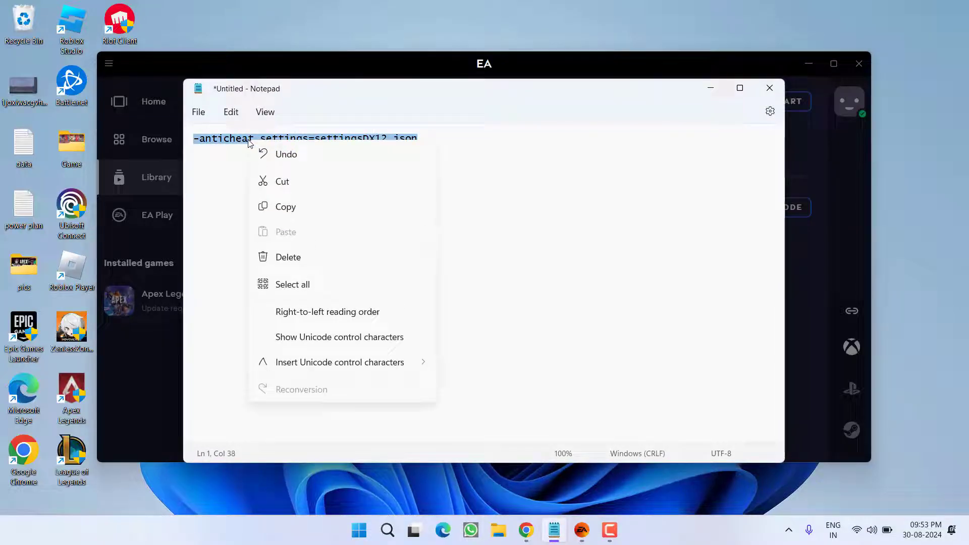
pyautogui.click(296, 208)
pyautogui.click(717, 90)
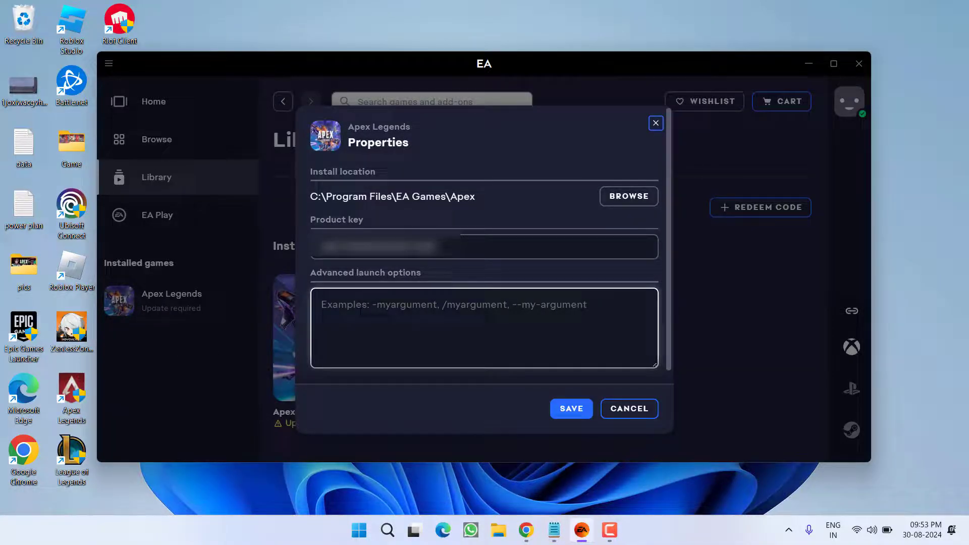
pyautogui.hotkey('ctrl', 'v')
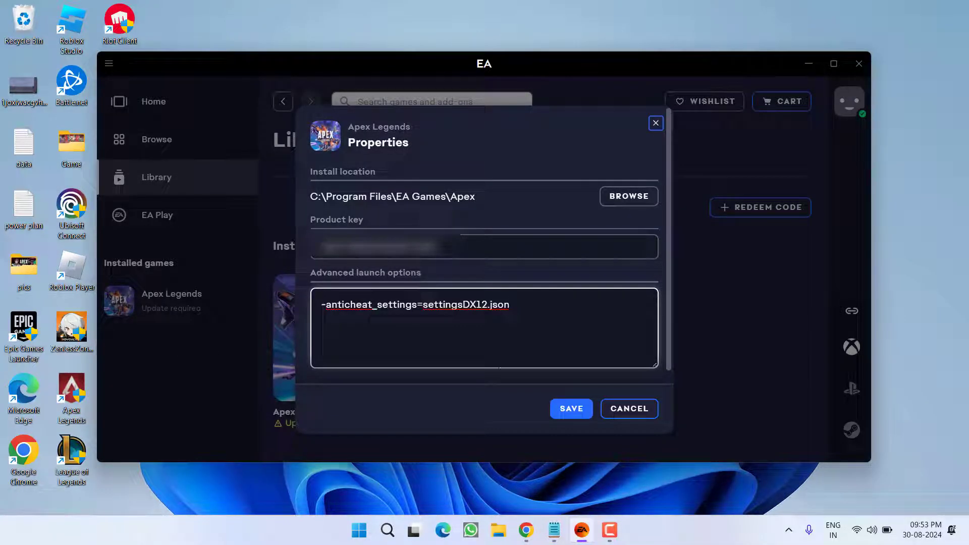
pyautogui.click(581, 415)
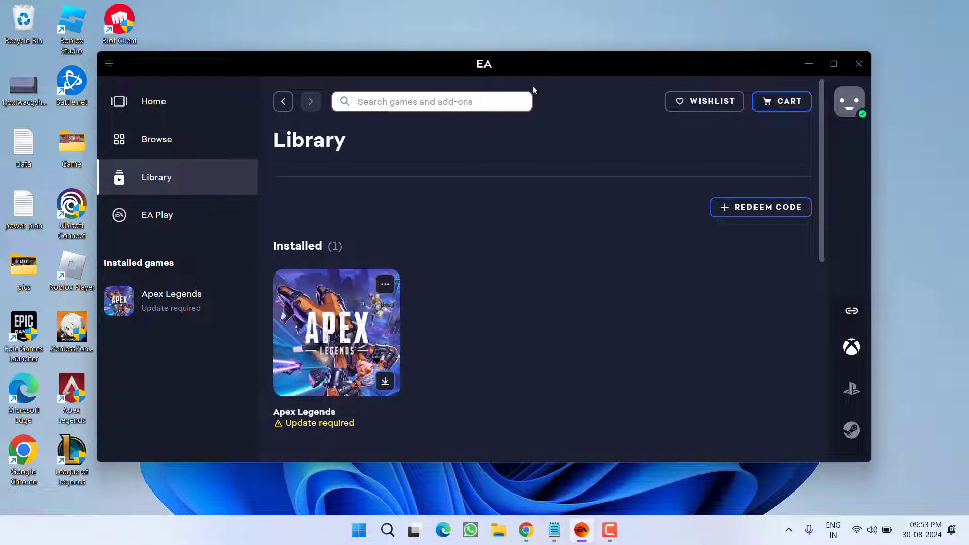
pyautogui.click(809, 63)
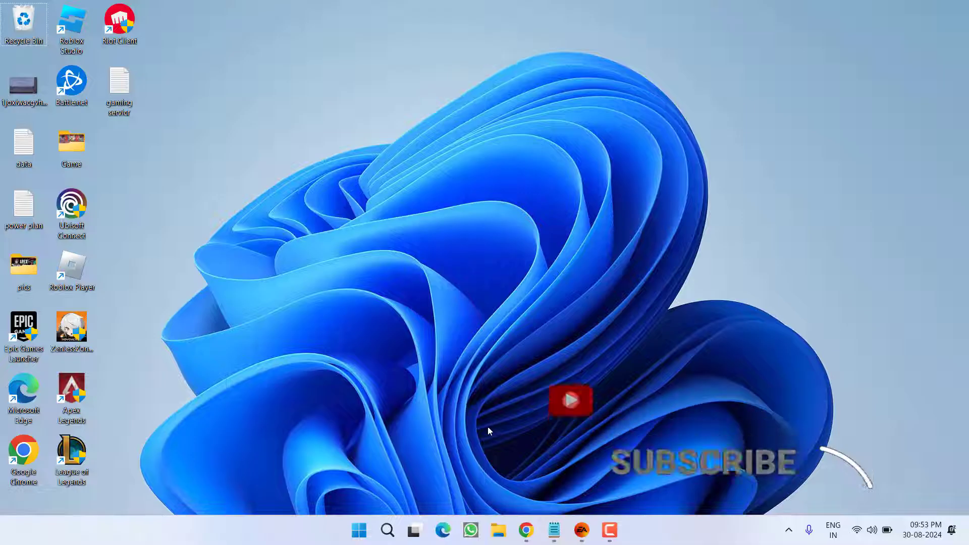
# Switch to Chrome and look over the subscription plans in the ExitLag client area, and minimize the browser.
pyautogui.click(526, 530)
pyautogui.click(752, 12)
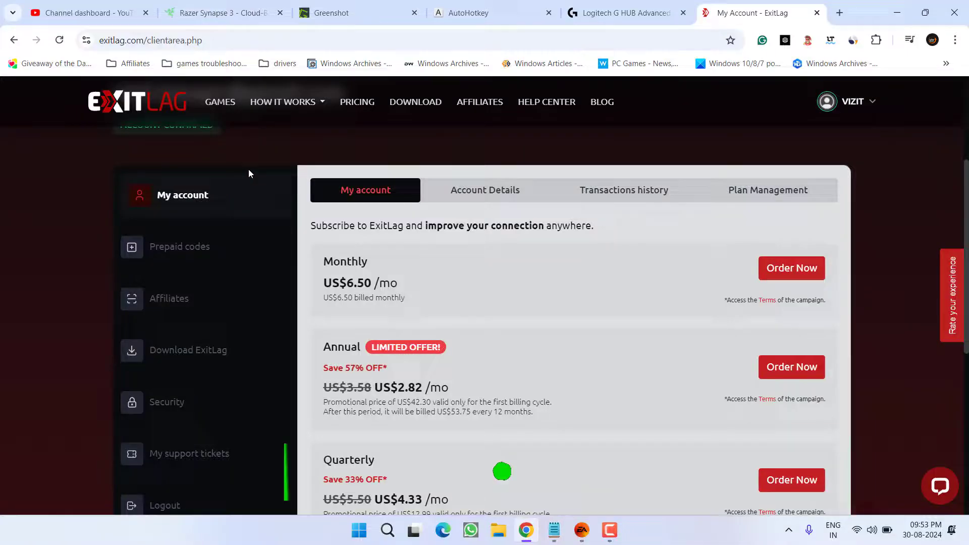
pyautogui.scroll(3, 146, 144)
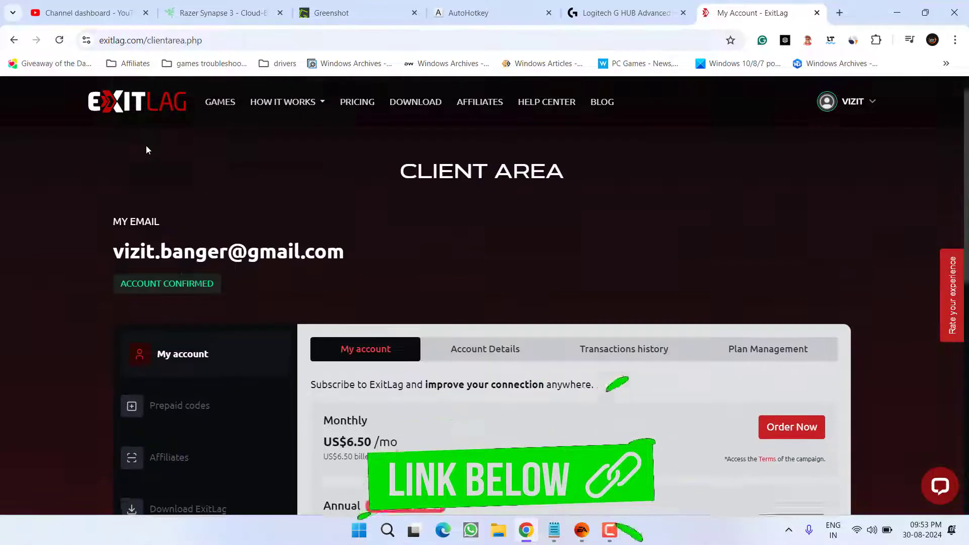
pyautogui.scroll(-3, 288, 232)
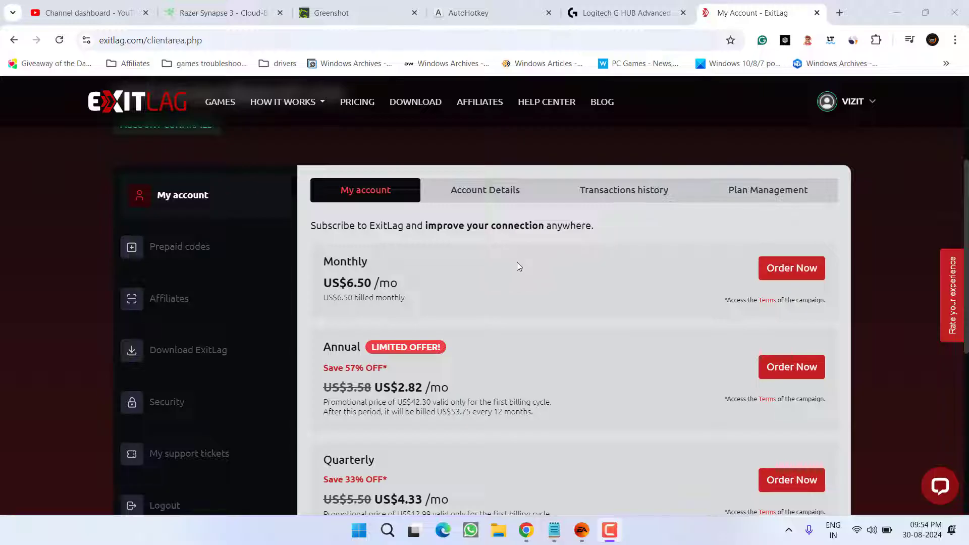
pyautogui.click(899, 10)
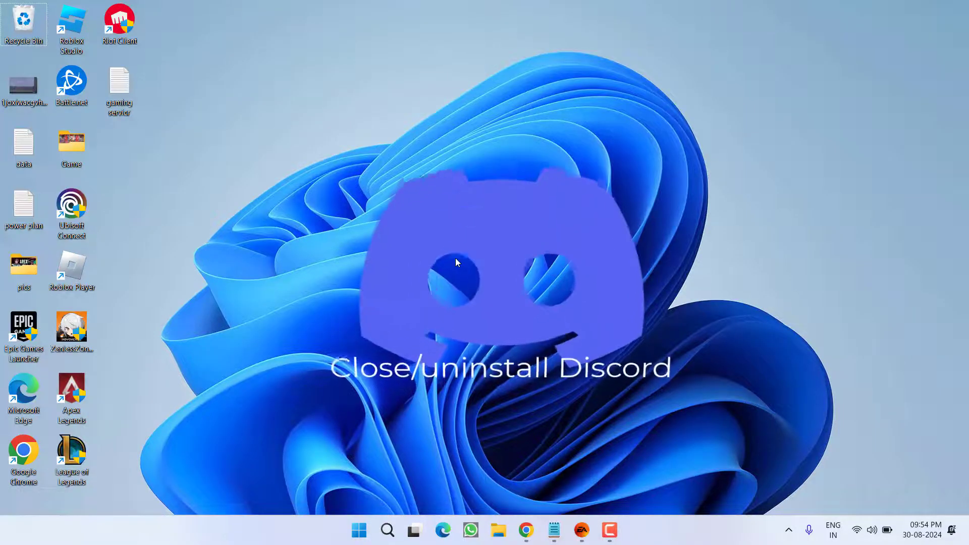
# Check the hidden tray icons for background apps, view the Gaming Services process options in Task Manager without ending it, and close Task Manager.
pyautogui.click(789, 530)
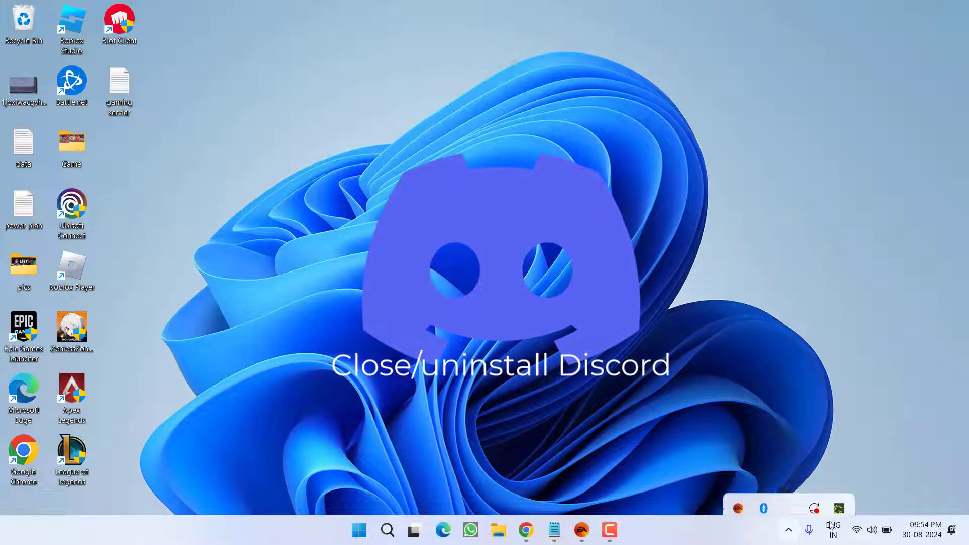
pyautogui.rightClick(680, 528)
pyautogui.click(708, 483)
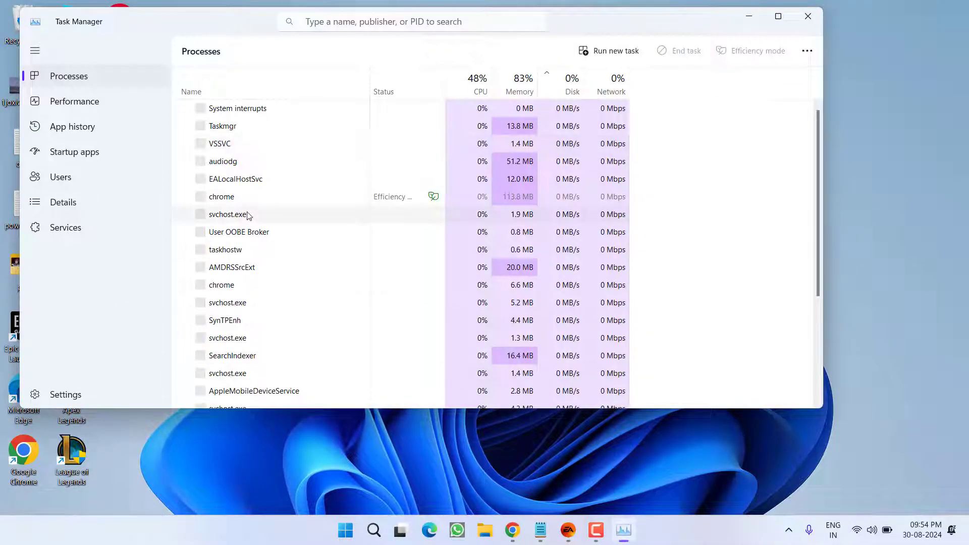
pyautogui.rightClick(225, 184)
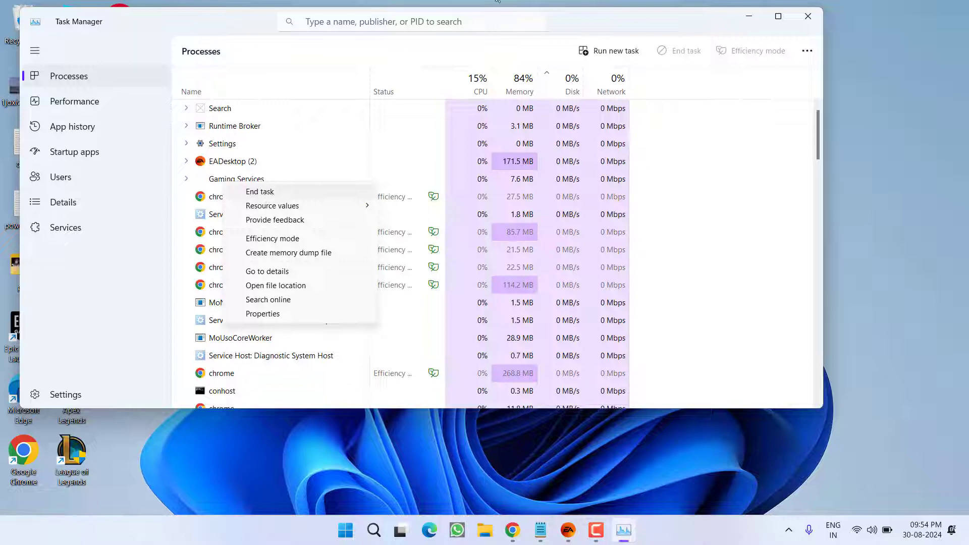
pyautogui.hotkey('alt', 'F4')
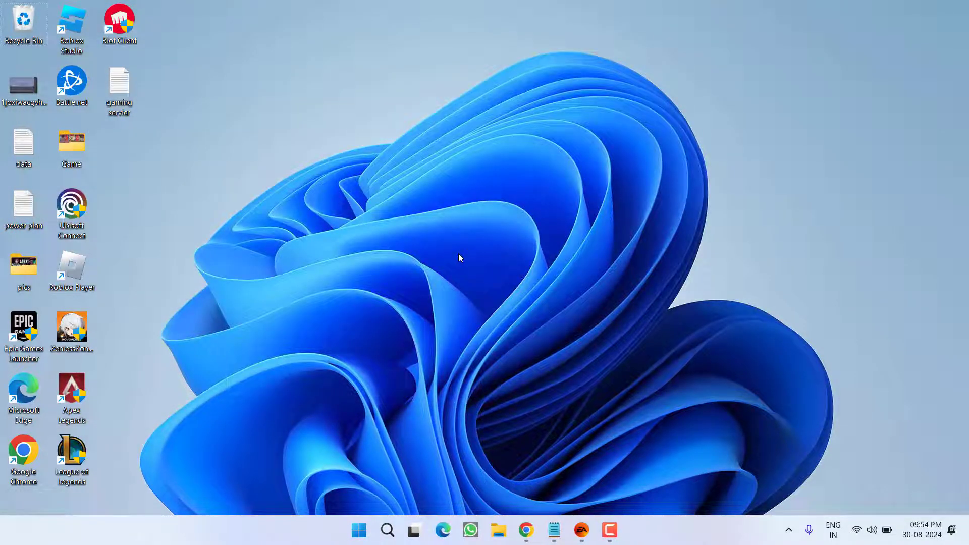